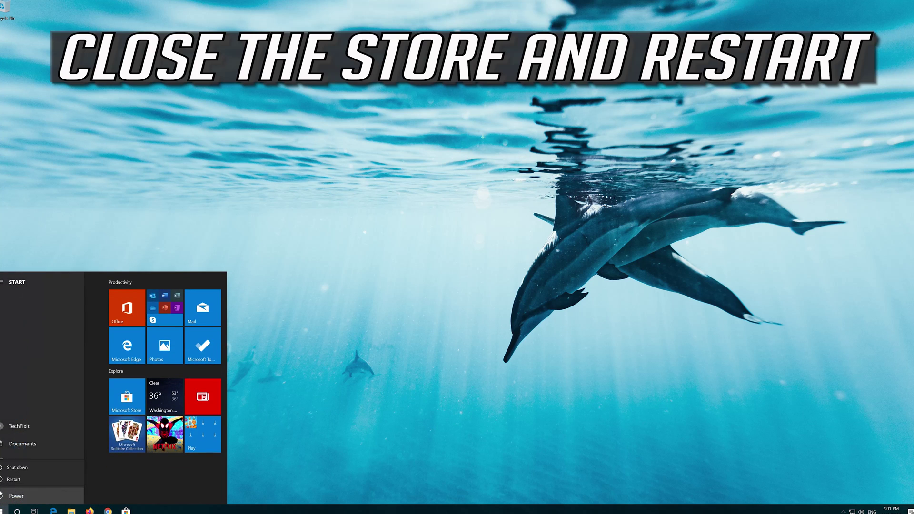
# Step: Restart Windows from the Start menu's Power options
pyautogui.click(4, 478)
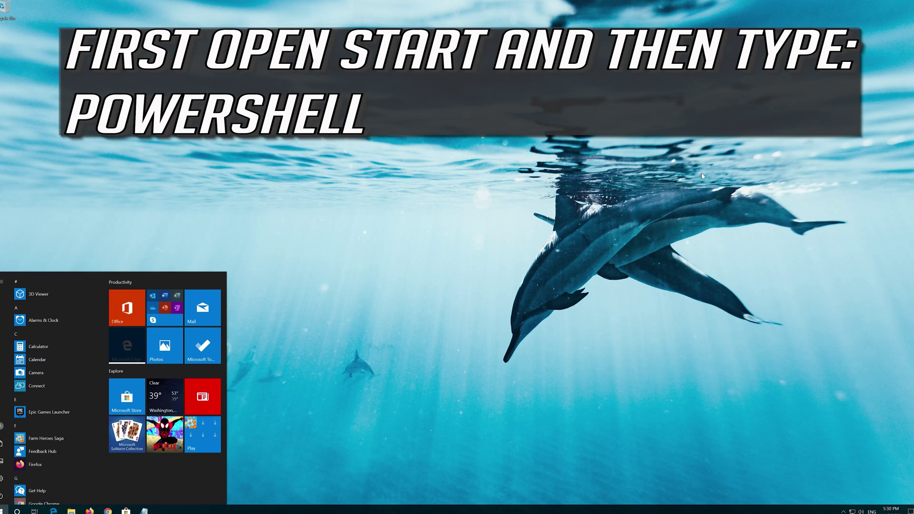
# Step: Search Start for 'powershell' and run Windows PowerShell as administrator
pyautogui.write('powershell')
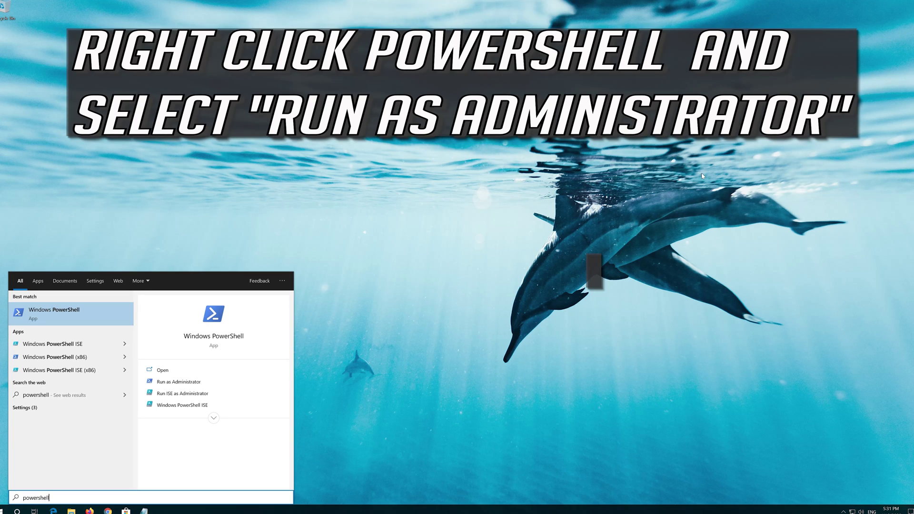
pyautogui.rightClick(64, 320)
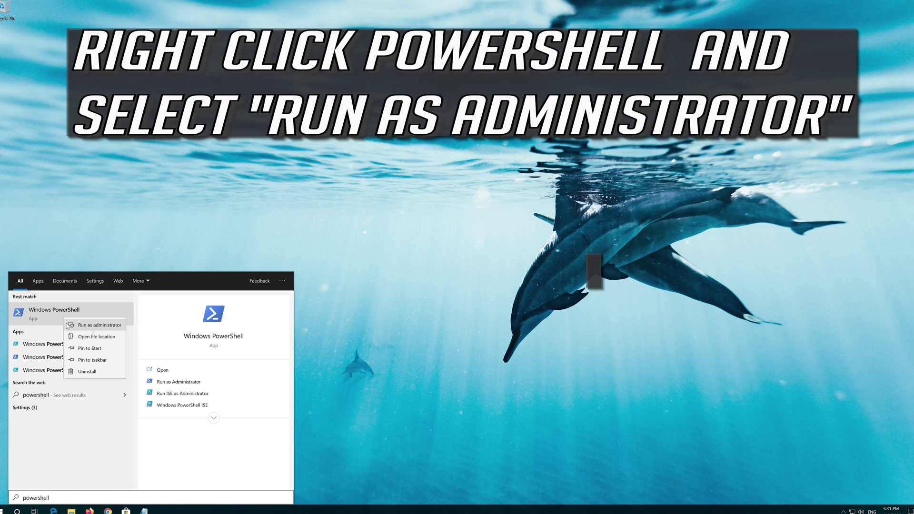
pyautogui.click(100, 325)
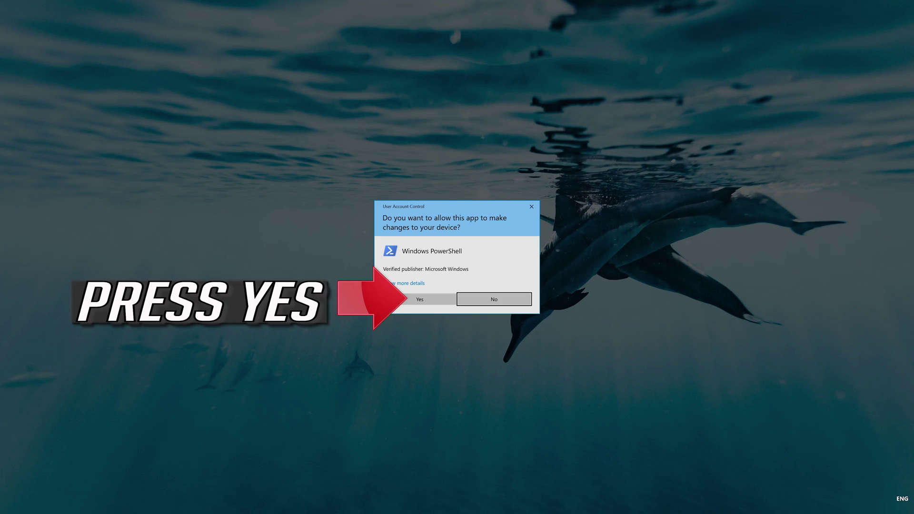
# Step: Approve the UAC prompt, then copy the whole package re-registration script from Notepad
pyautogui.click(420, 300)
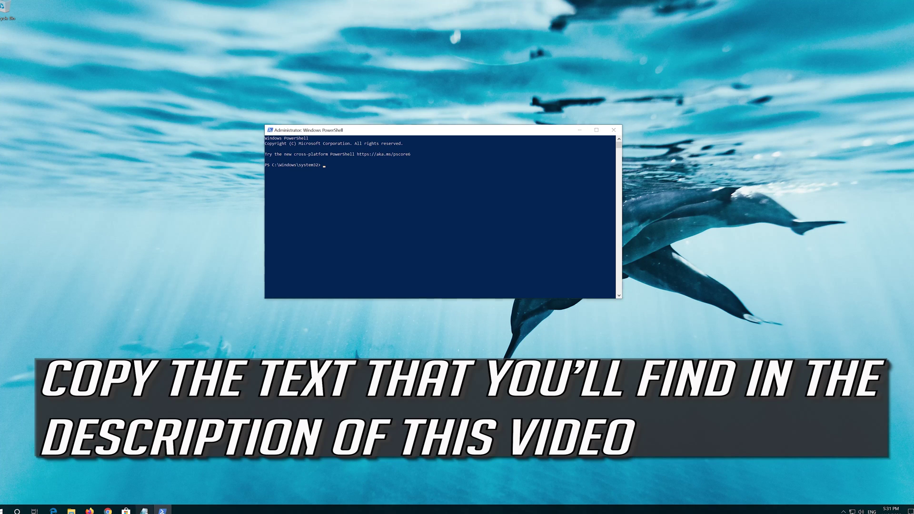
pyautogui.click(144, 510)
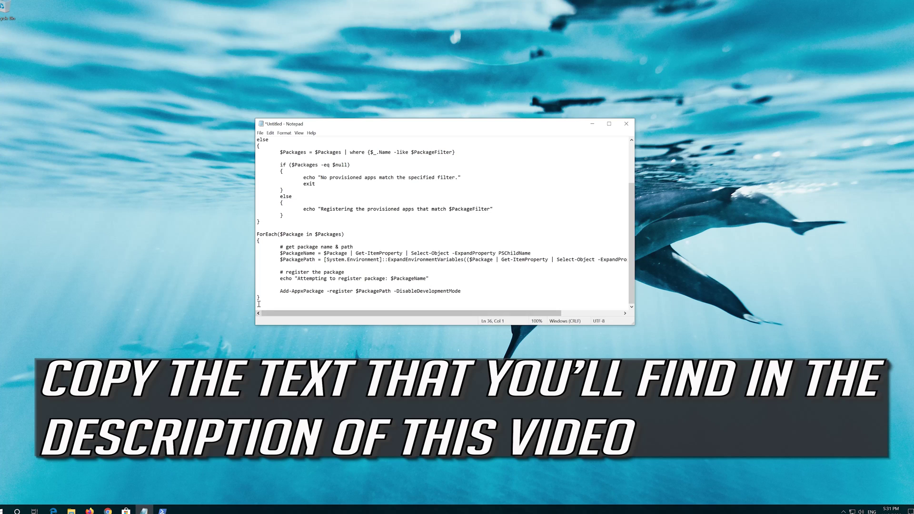
pyautogui.moveTo(259, 304); pyautogui.dragTo(227, 137)
pyautogui.rightClick(346, 151)
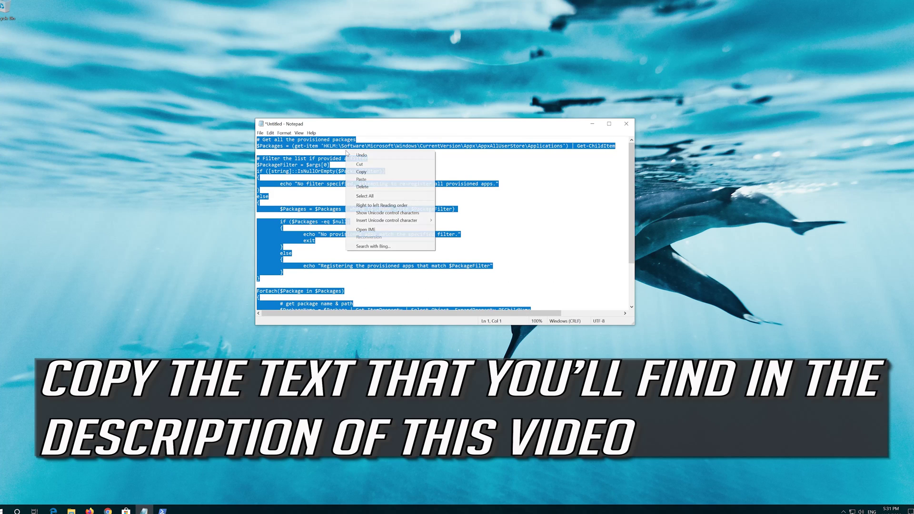
pyautogui.click(361, 172)
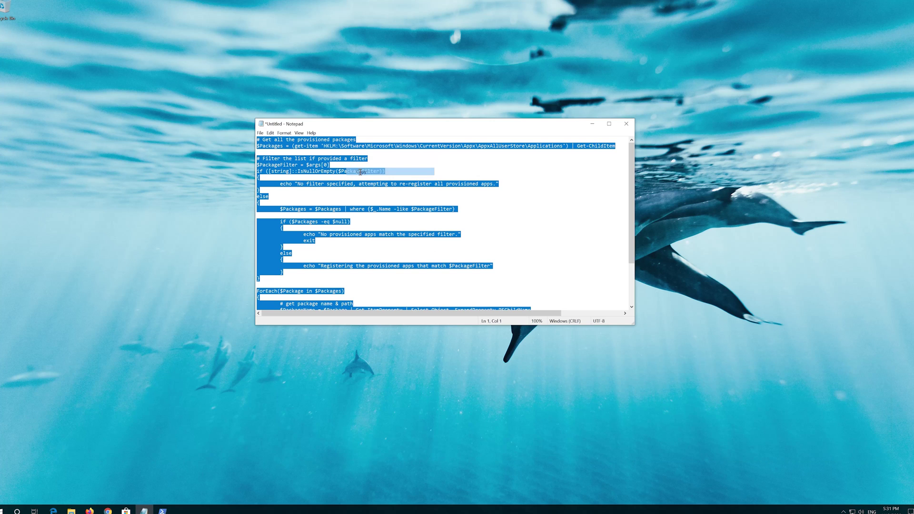
pyautogui.click(598, 128)
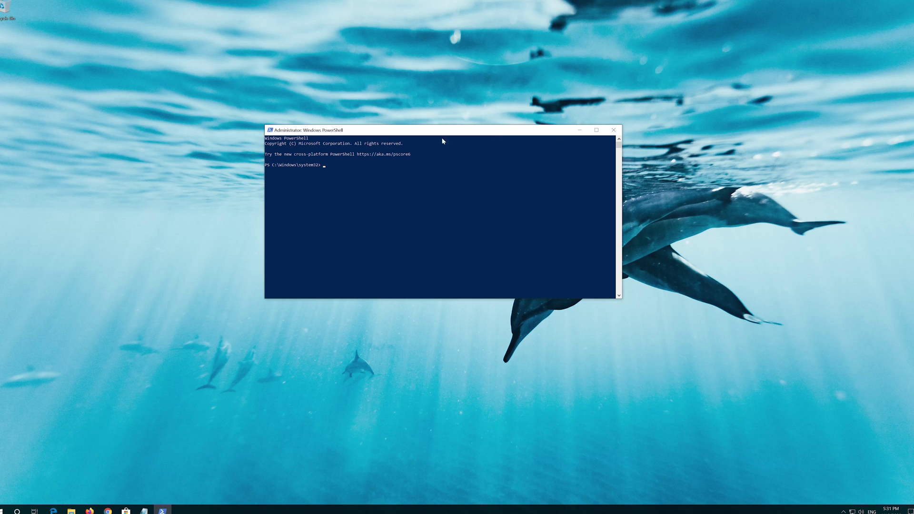
# Step: Paste the re-registration script into the admin console, run it, then exit PowerShell
pyautogui.rightClick(425, 129)
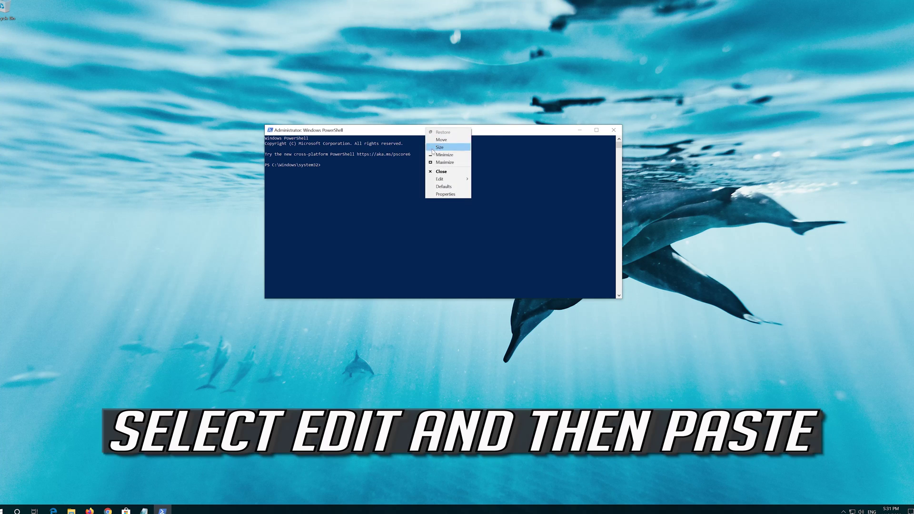
pyautogui.moveTo(442, 180)
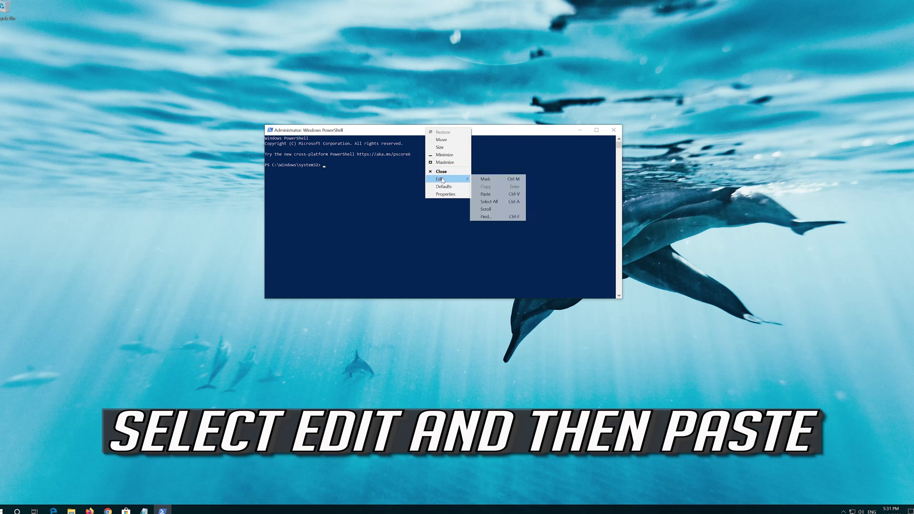
pyautogui.click(508, 194)
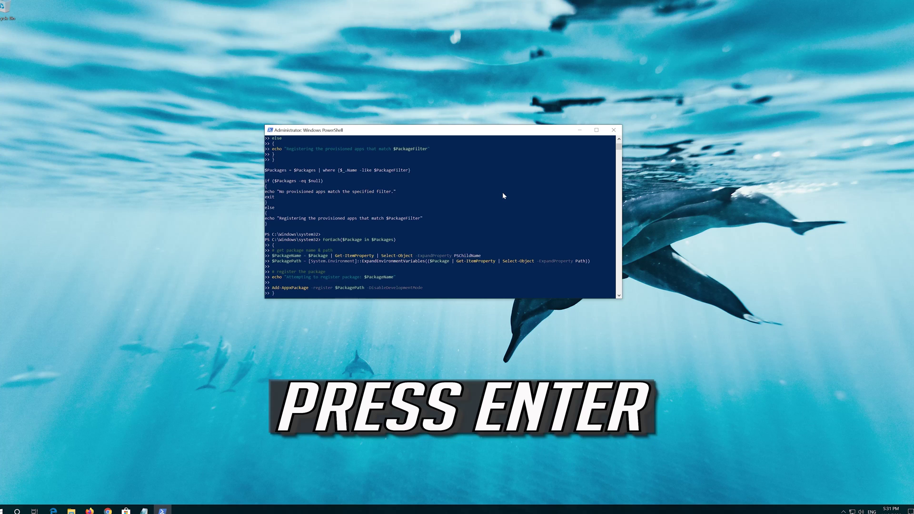
pyautogui.press('Return')
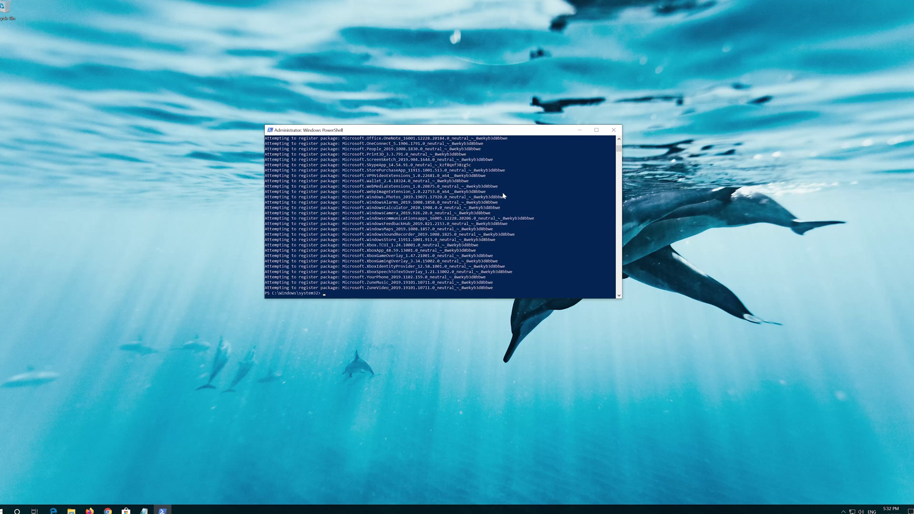
pyautogui.write('ex')
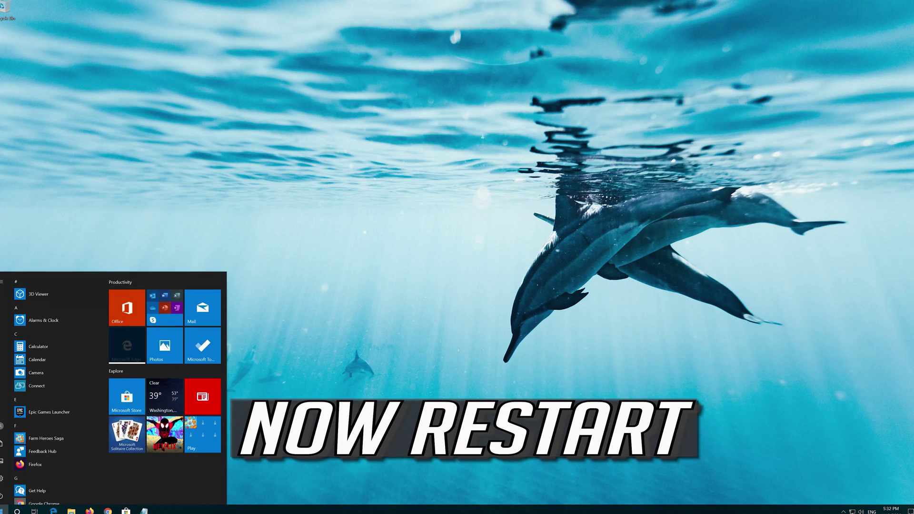
# Step: Restart the computer again through Start > Power > Restart
pyautogui.moveTo(4, 496)
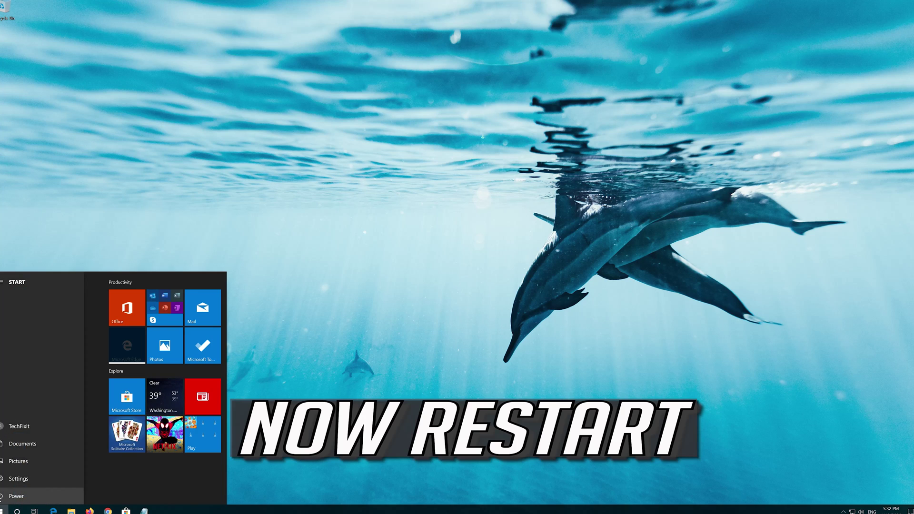
pyautogui.click(3, 496)
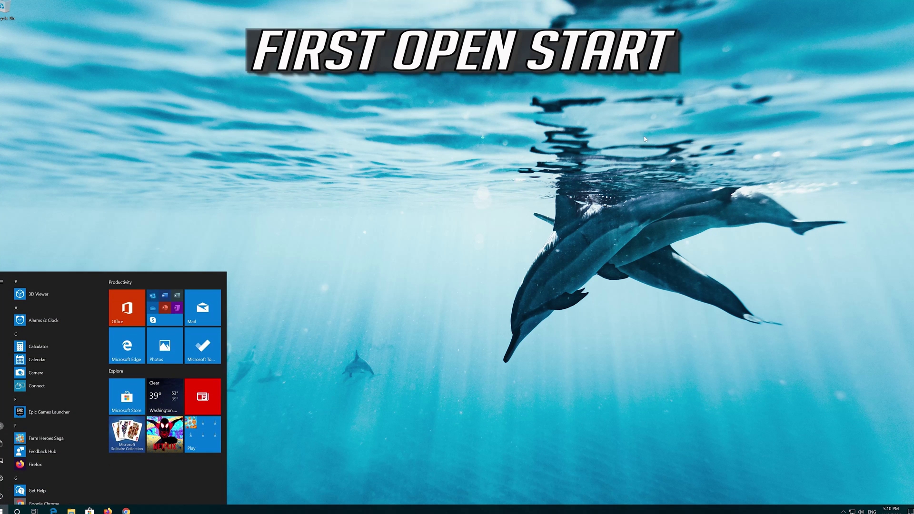
# Step: Open Windows Settings from Start and go to Apps > Apps & features
pyautogui.moveTo(1, 480)
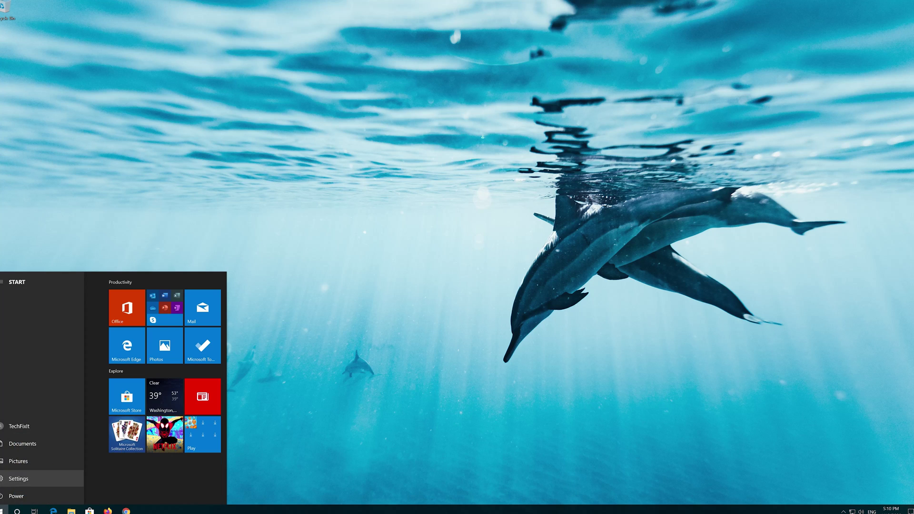
pyautogui.click(16, 479)
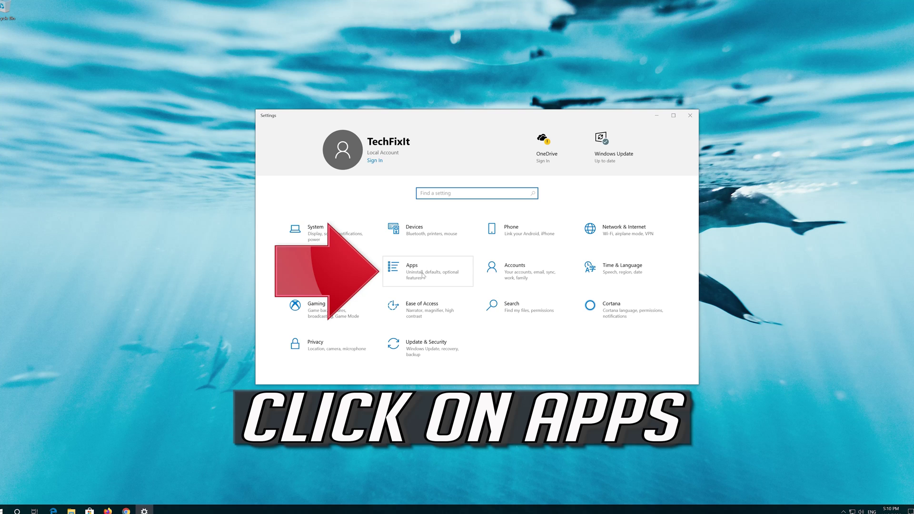
pyautogui.click(444, 273)
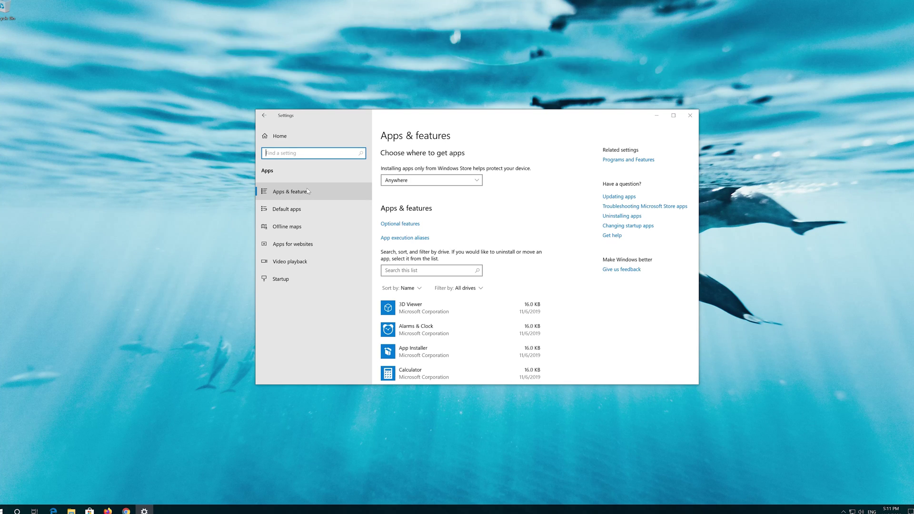
pyautogui.click(307, 192)
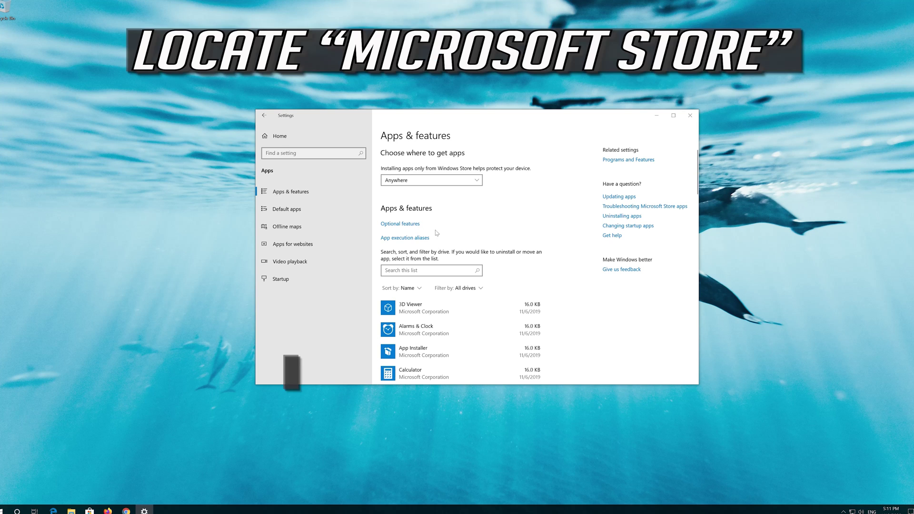
# Step: Find Microsoft Store in the installed-apps list and select its entry
pyautogui.scroll(-5, 441, 236)
pyautogui.scroll(-5, 442, 236)
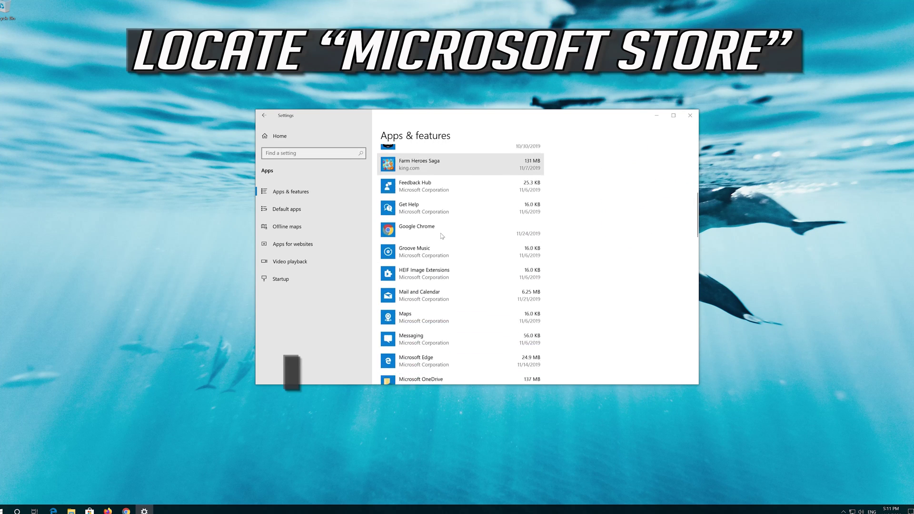
pyautogui.scroll(-5, 441, 235)
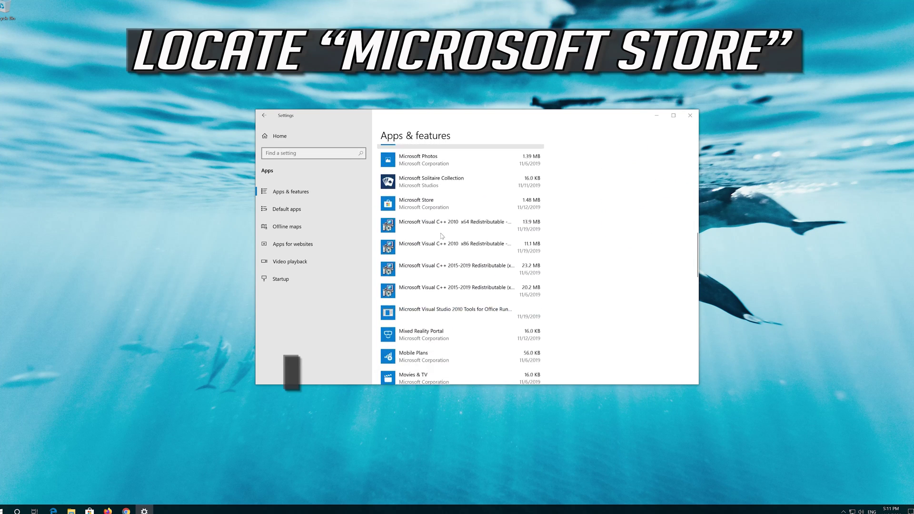
pyautogui.scroll(1, 441, 232)
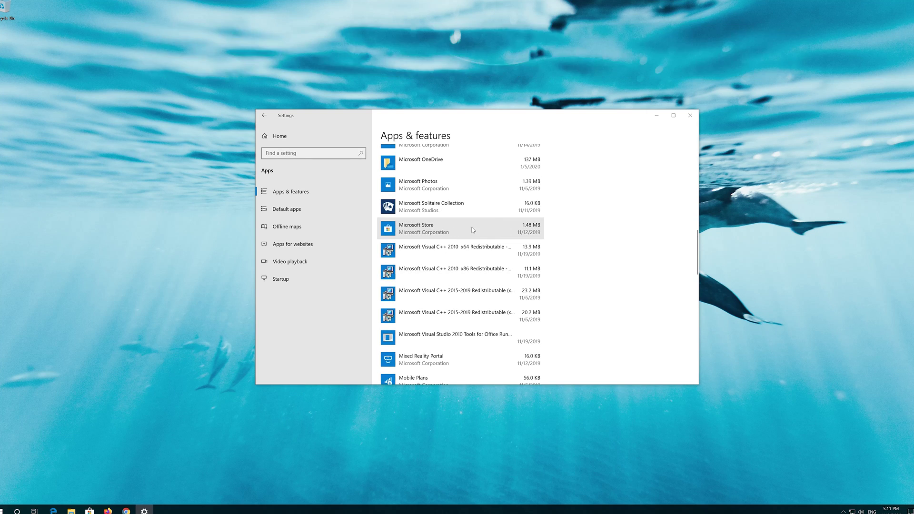
pyautogui.click(443, 235)
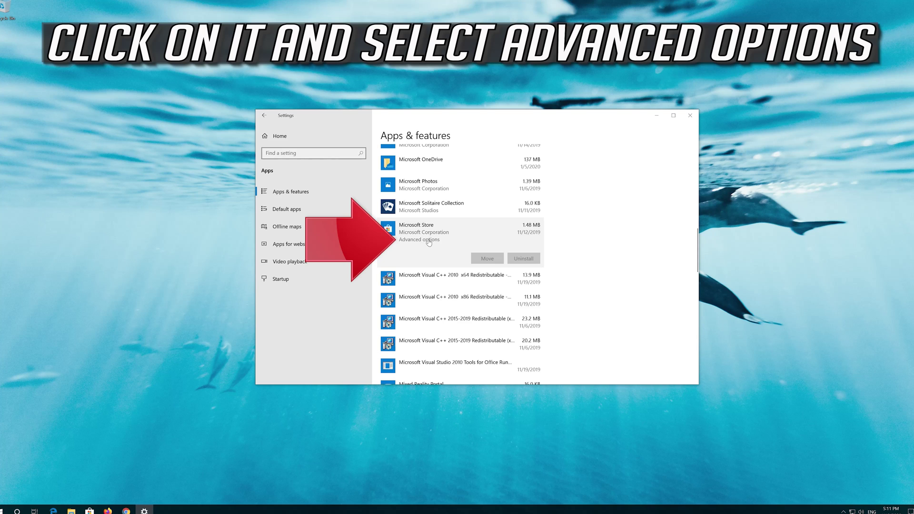
# Step: Reset Microsoft Store from its Advanced options, confirm, and close Settings
pyautogui.click(429, 240)
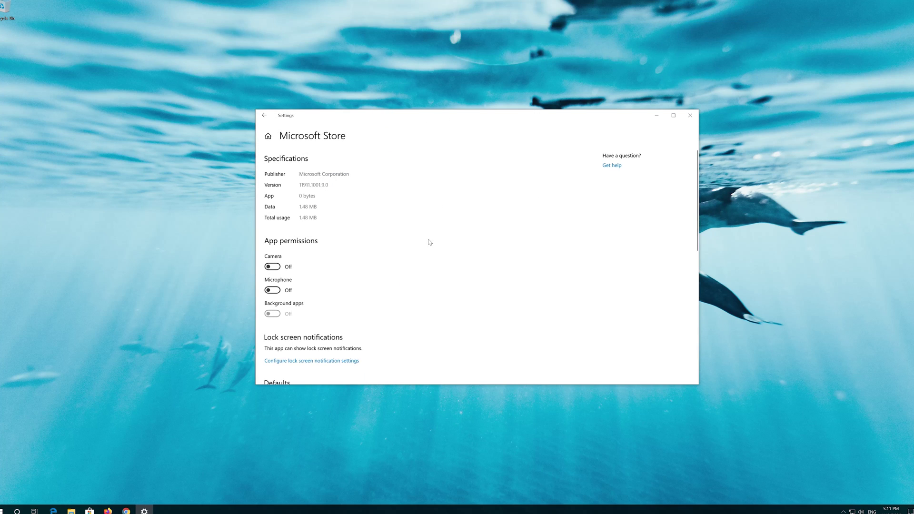
pyautogui.scroll(-5, 380, 254)
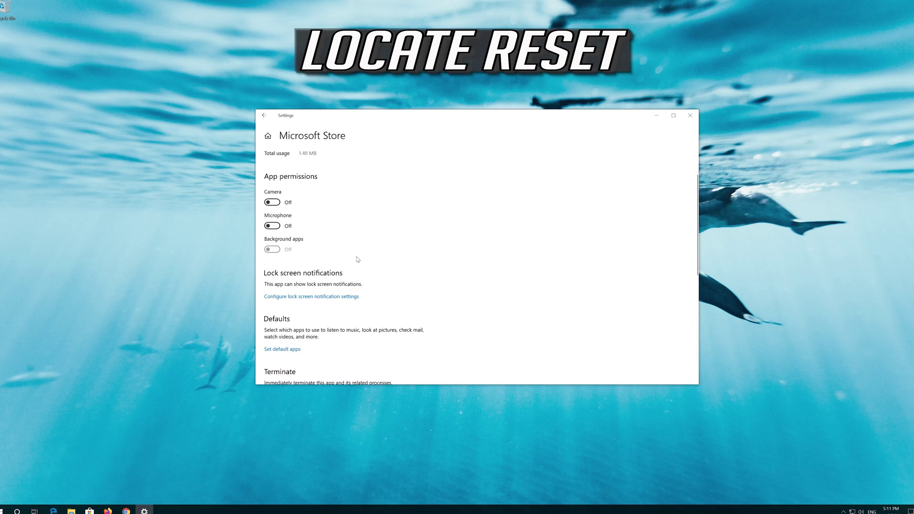
pyautogui.scroll(-1, 358, 259)
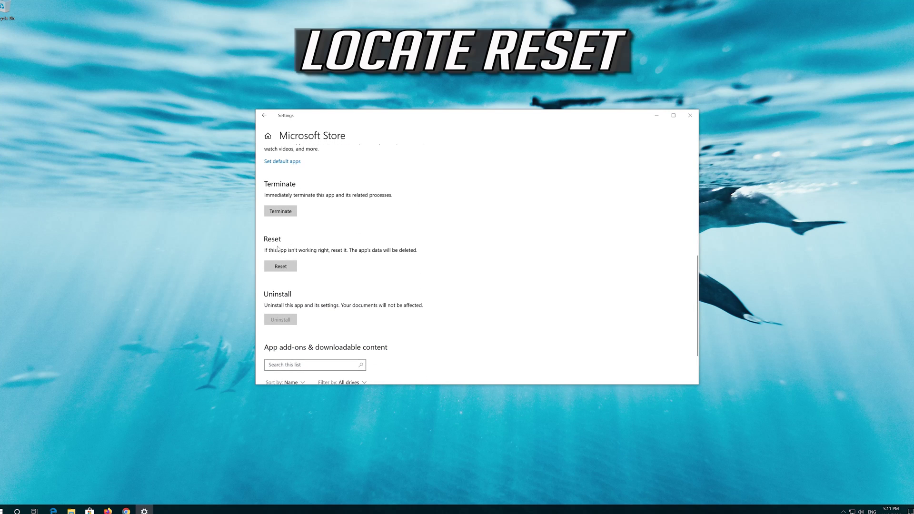
pyautogui.click(282, 270)
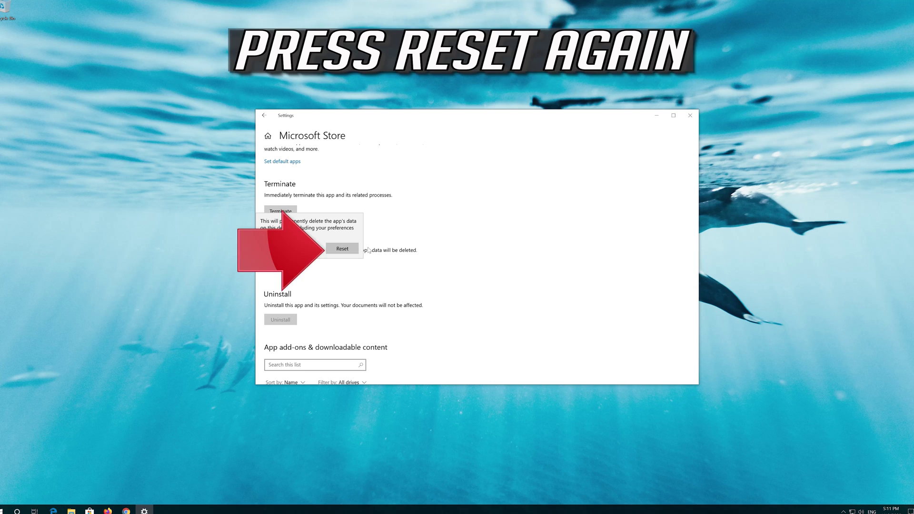
pyautogui.click(332, 251)
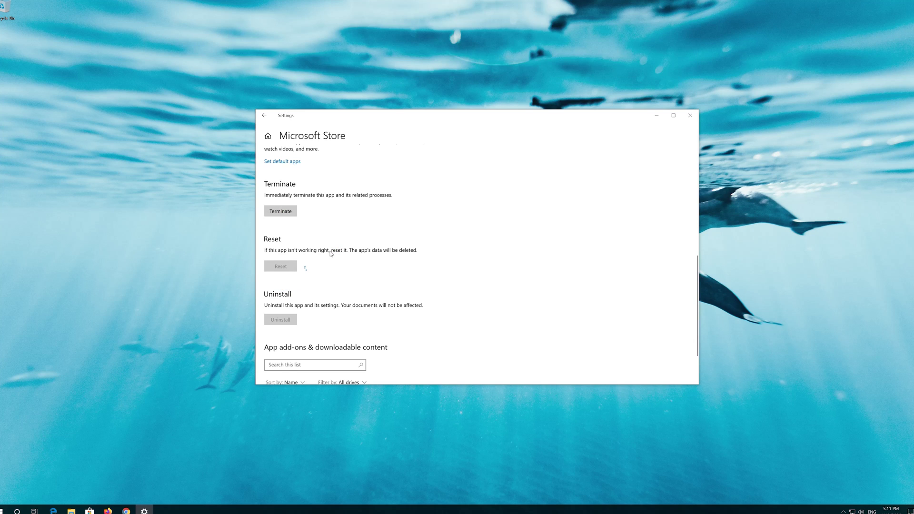
pyautogui.click(690, 115)
pyautogui.click(4, 509)
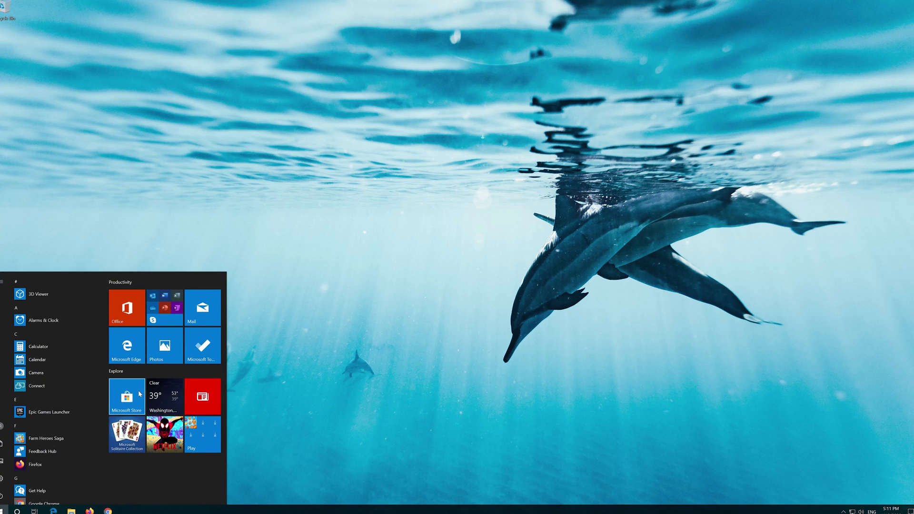
# Step: Launch Microsoft Store from Start and drag its window to the screen centre
pyautogui.click(126, 396)
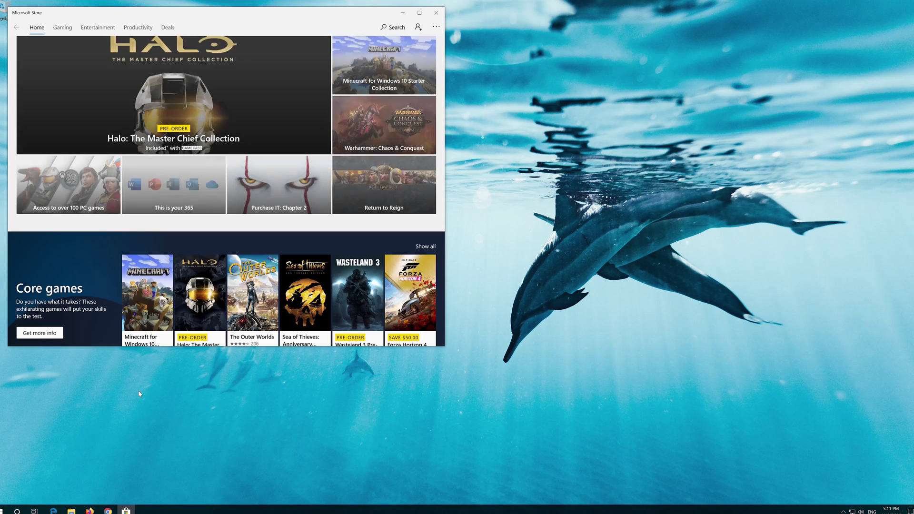
pyautogui.moveTo(190, 12); pyautogui.dragTo(444, 44)
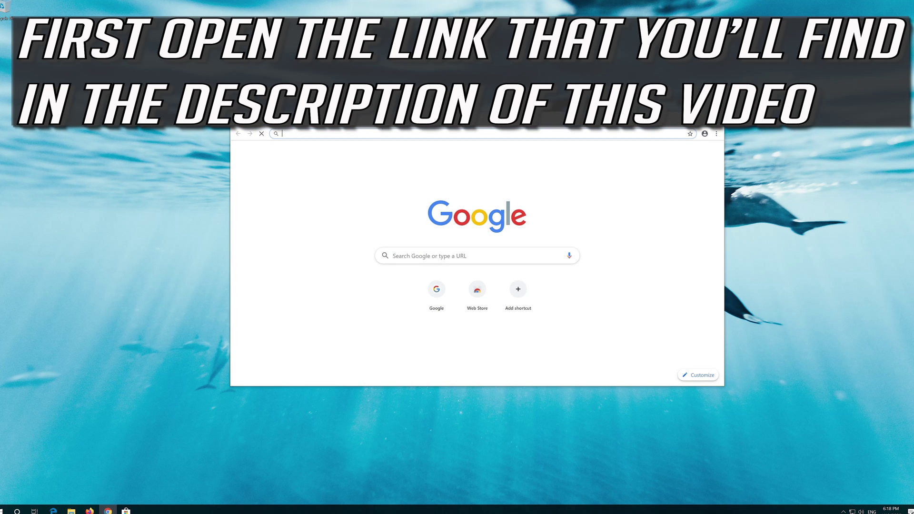
# Step: Load Microsoft's Download Windows 10 page, download the Media Creation Tool, and close Chrome
pyautogui.write('https://www.microsoft.com/en-us/software-download/windows10')
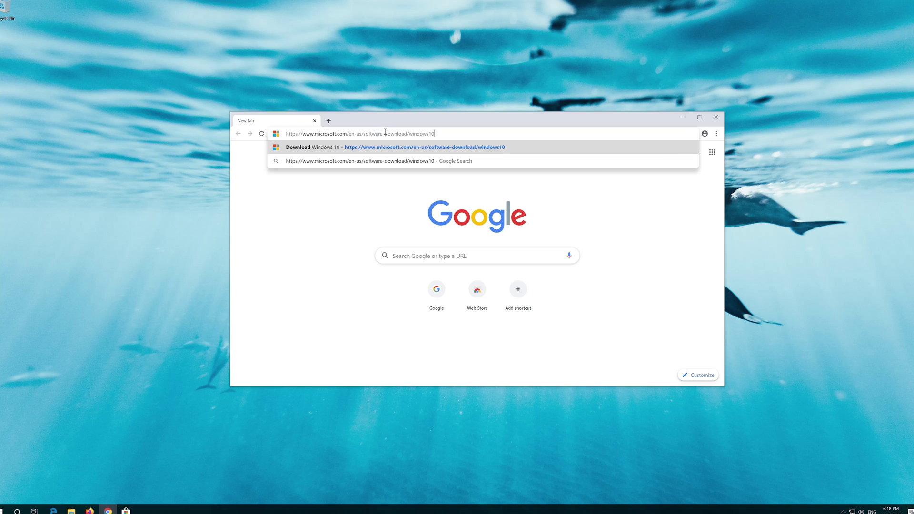
pyautogui.press('Return')
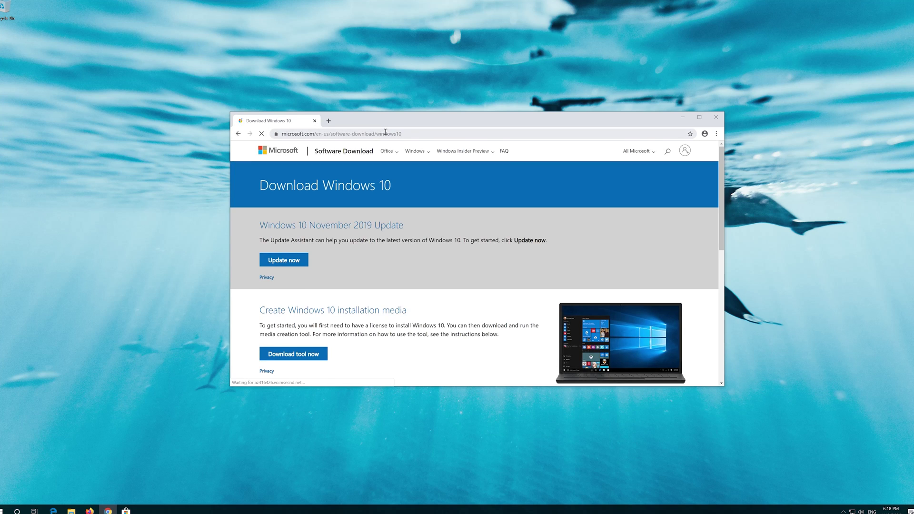
pyautogui.scroll(-1, 442, 278)
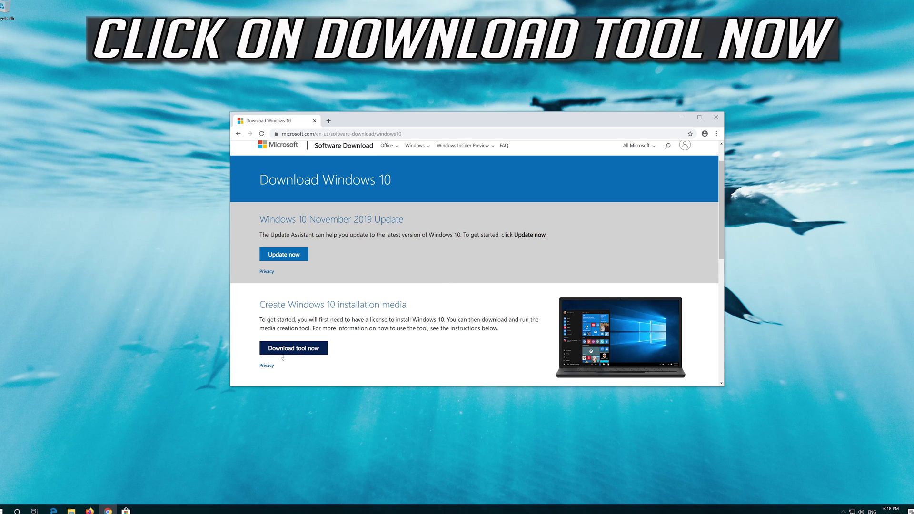
pyautogui.click(311, 349)
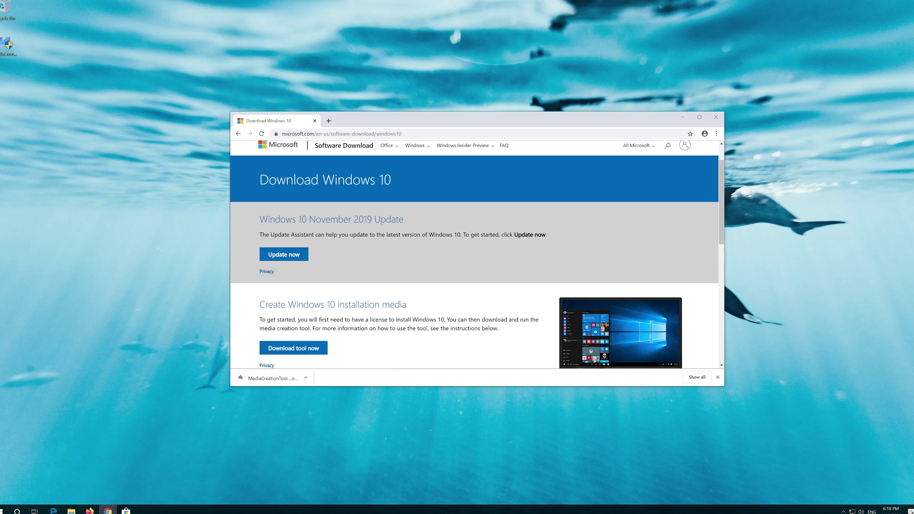
pyautogui.click(716, 117)
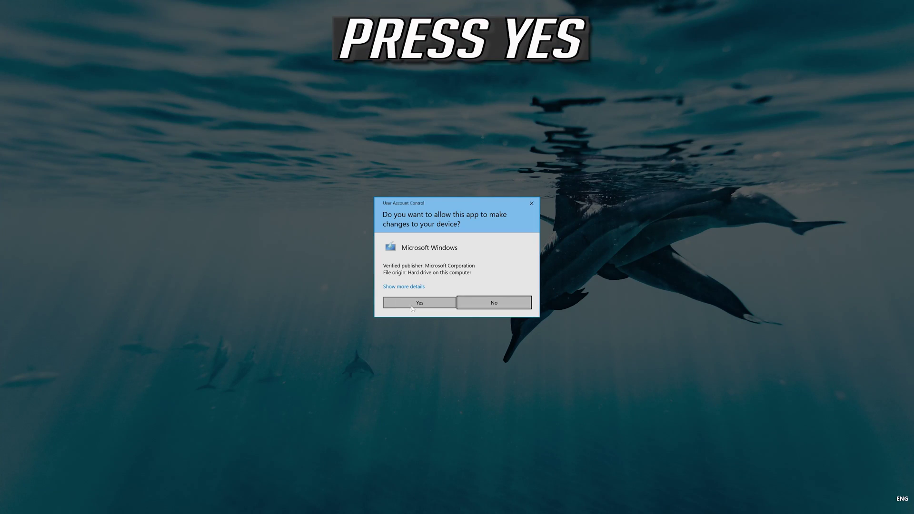
# Step: Accept both license terms and install the Windows 10 Pro upgrade, keeping personal files and apps
pyautogui.click(419, 302)
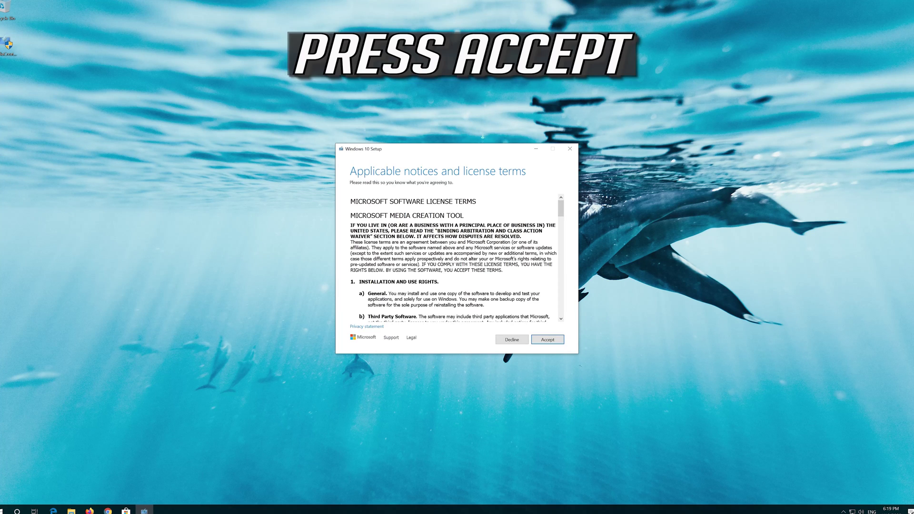
pyautogui.click(561, 340)
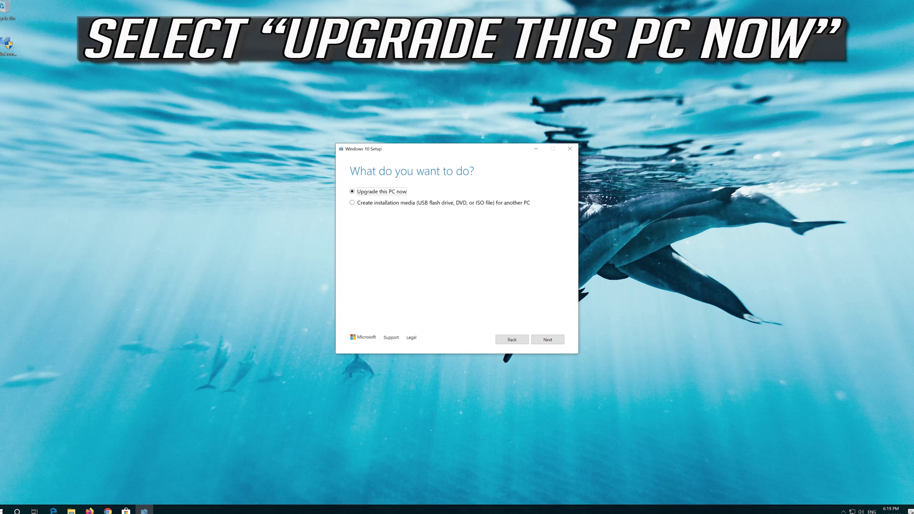
pyautogui.click(547, 344)
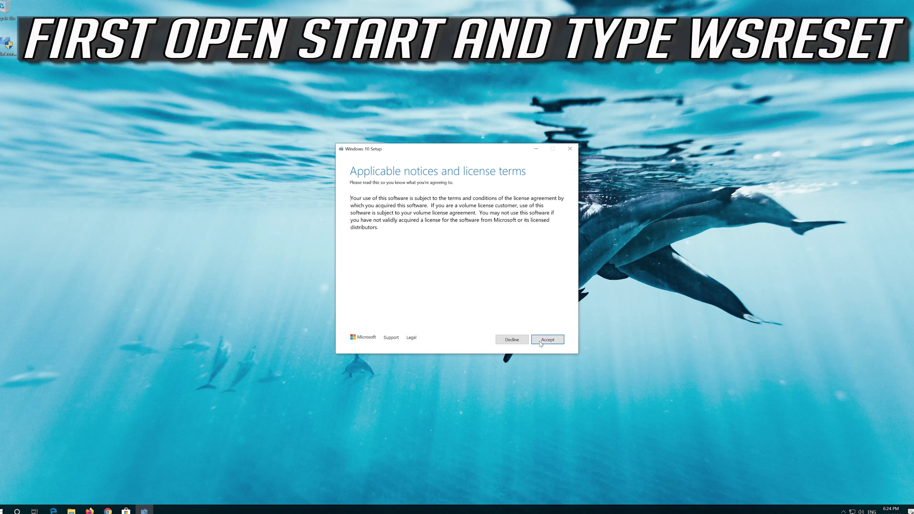
pyautogui.click(551, 338)
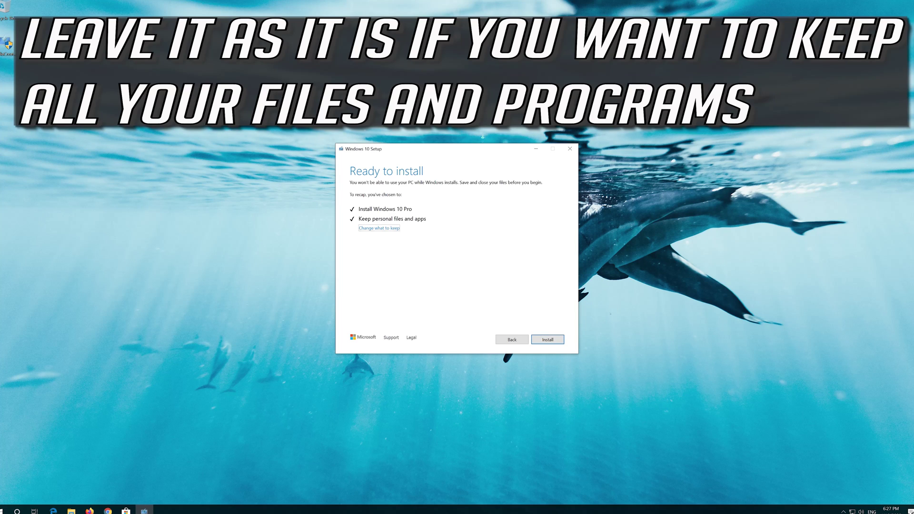
pyautogui.click(547, 342)
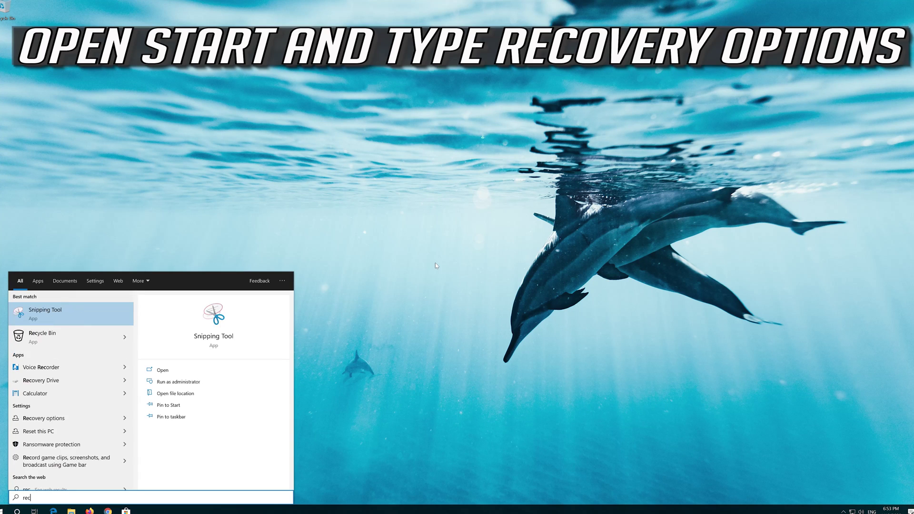
# Step: Search 'recovery option' and use Advanced startup on the Recovery page to restart the PC
pyautogui.write('option')
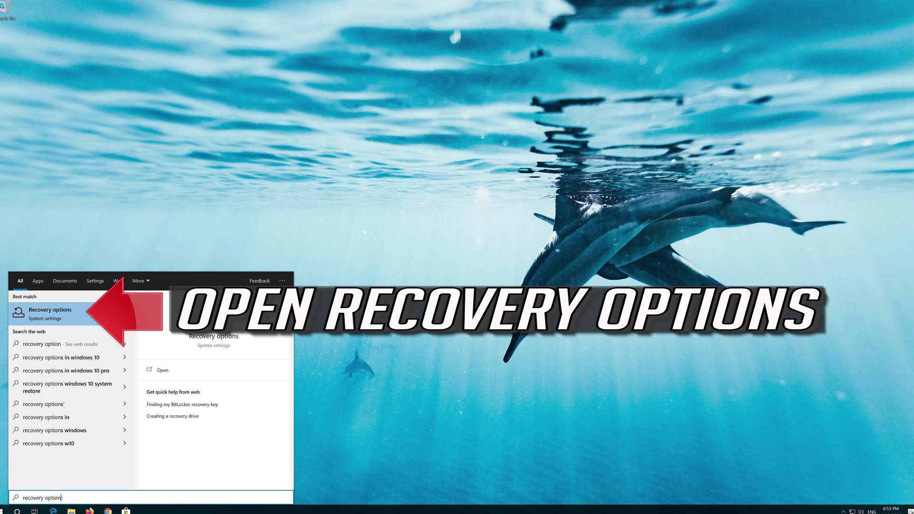
pyautogui.click(72, 315)
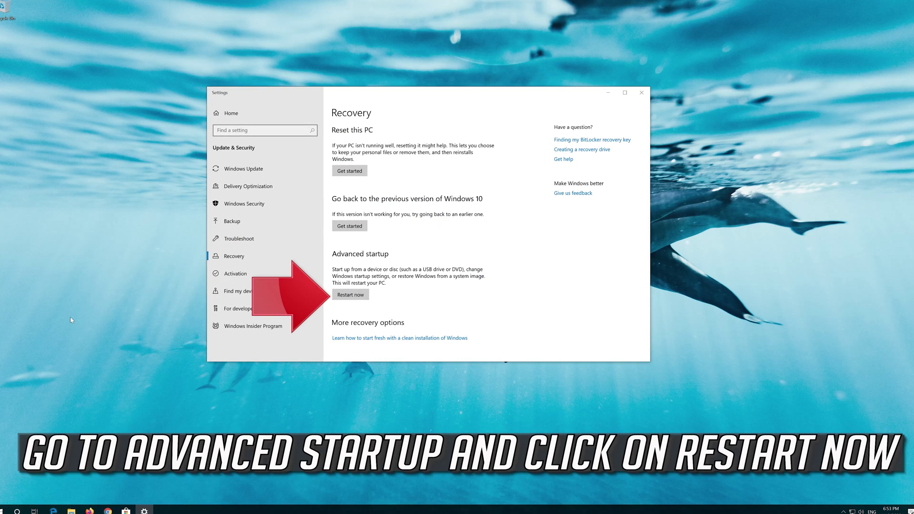
pyautogui.click(353, 298)
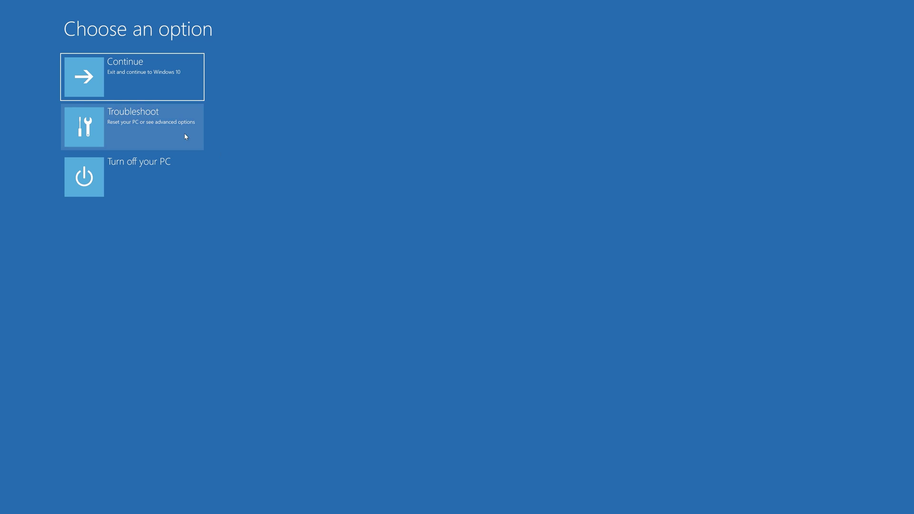
# Step: Start System Restore from Troubleshoot, signing in with the user's account and password
pyautogui.click(147, 130)
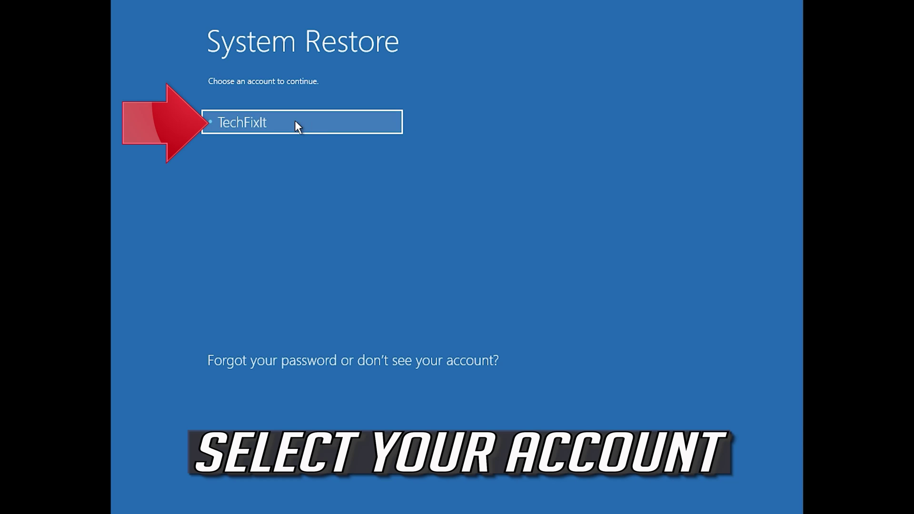
pyautogui.click(312, 123)
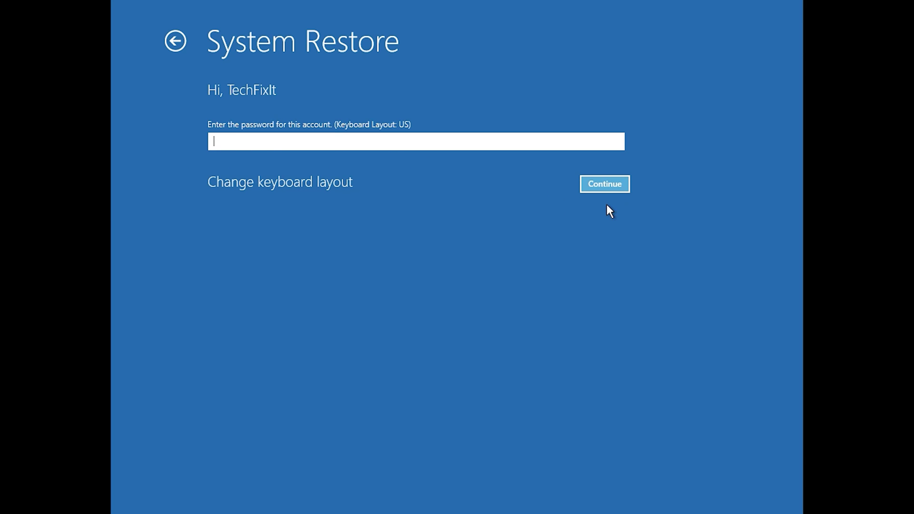
pyautogui.click(596, 186)
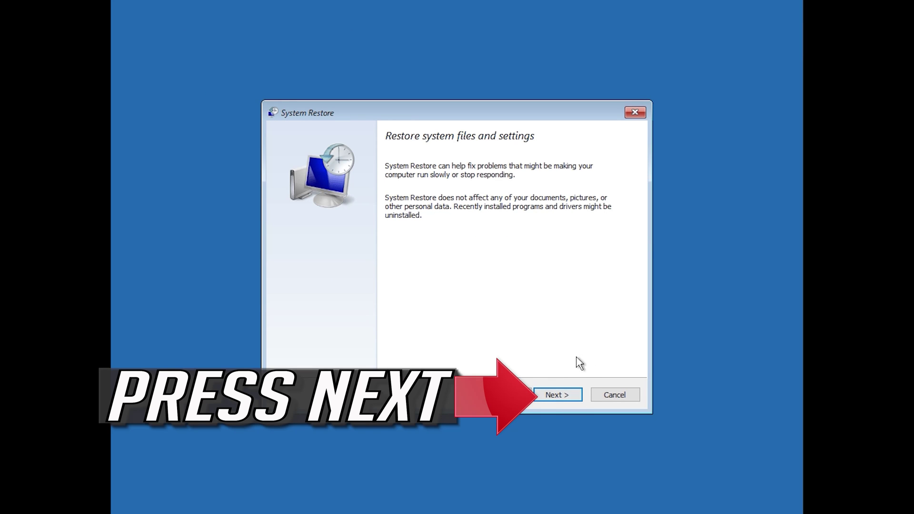
# Step: Roll back to the 1/10/2020 12:21:42 AM restore point and confirm the uninterruptible restore
pyautogui.click(558, 395)
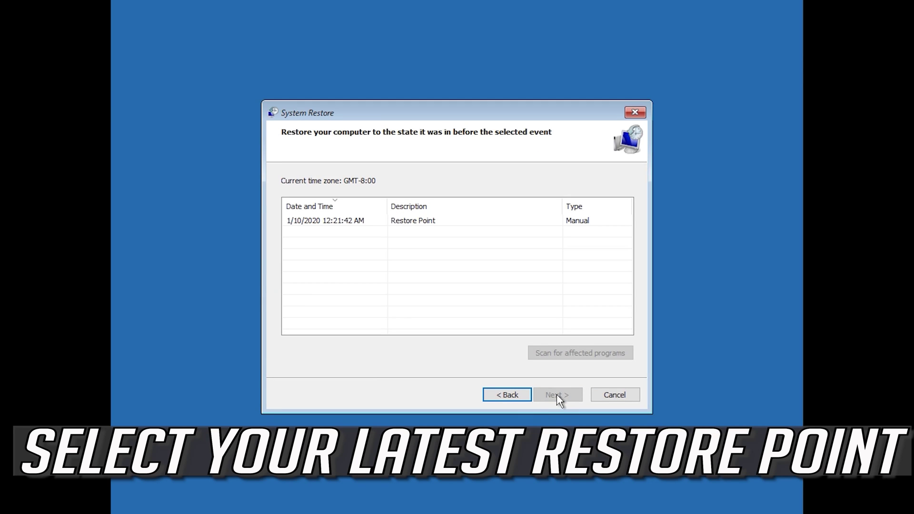
pyautogui.click(327, 221)
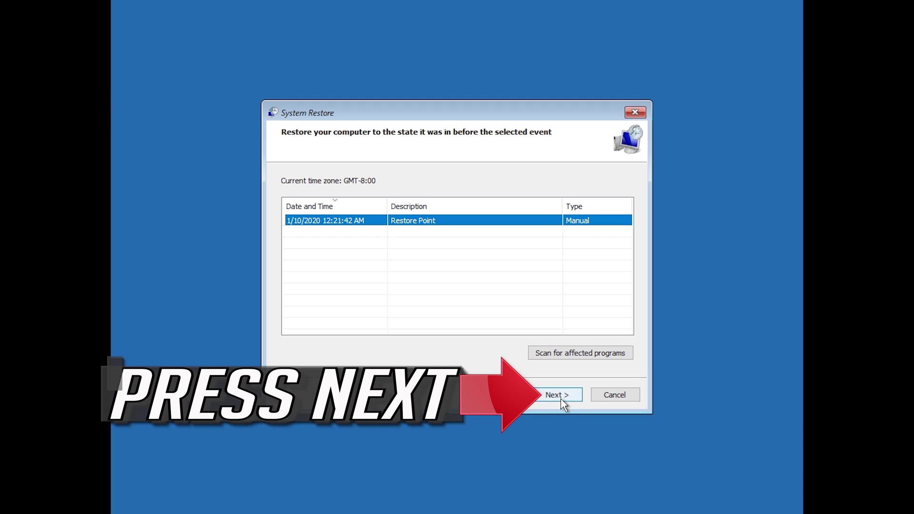
pyautogui.click(561, 400)
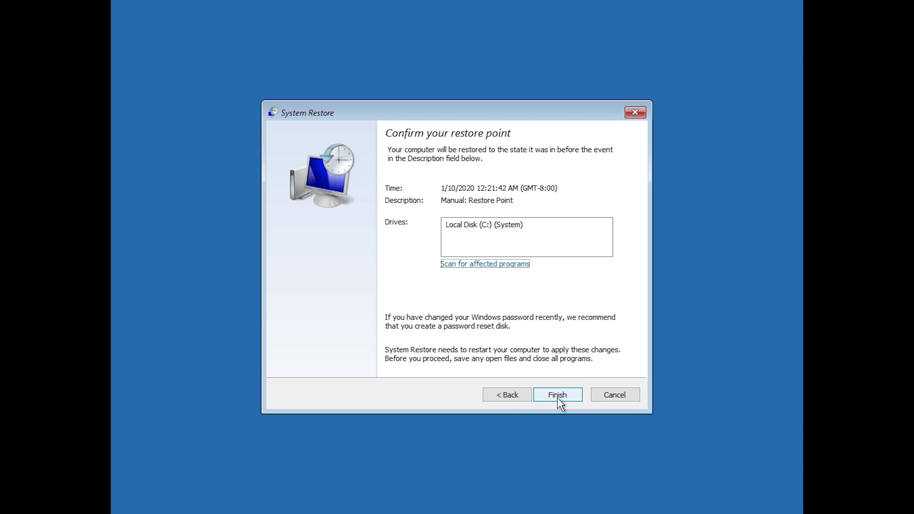
pyautogui.click(558, 399)
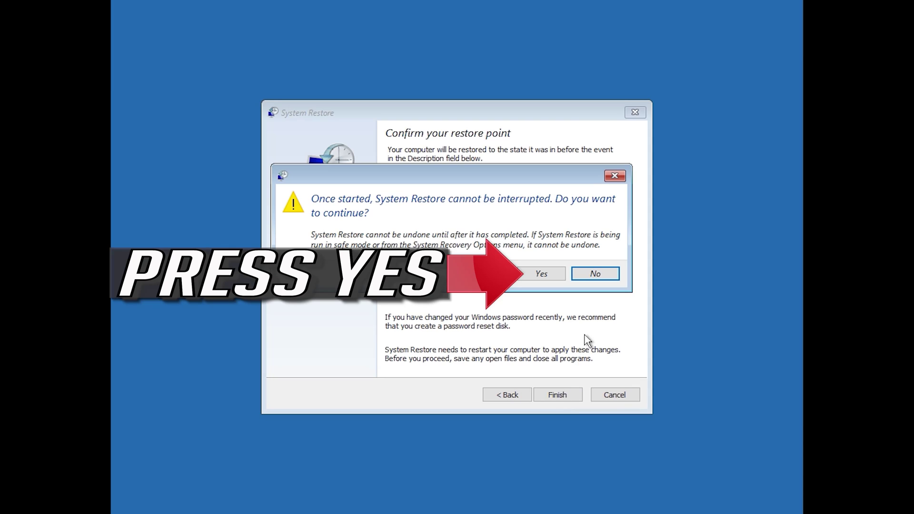
pyautogui.click(542, 276)
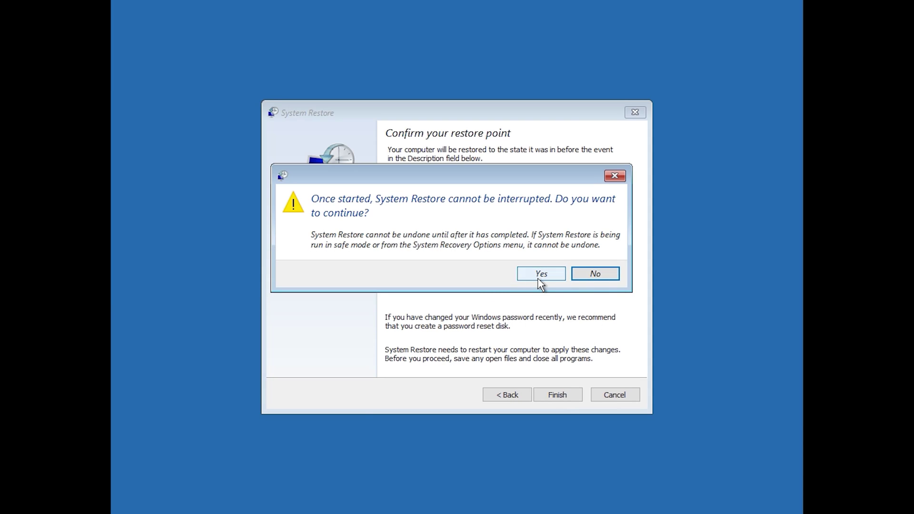